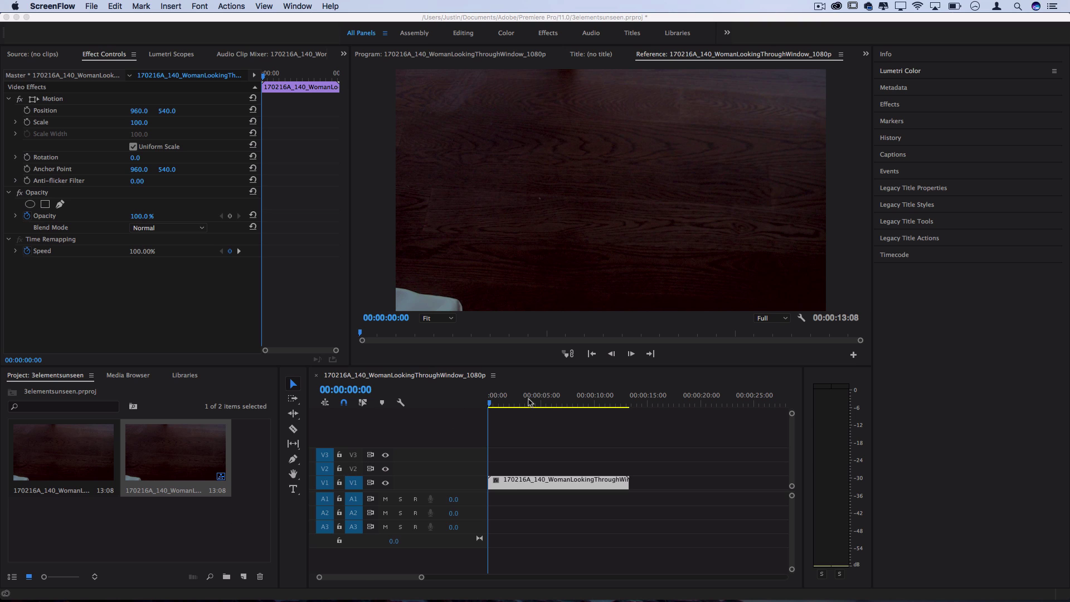
Scrub the timeline playhead to 00:00:07:15, the woman's hand on the window
click(547, 404)
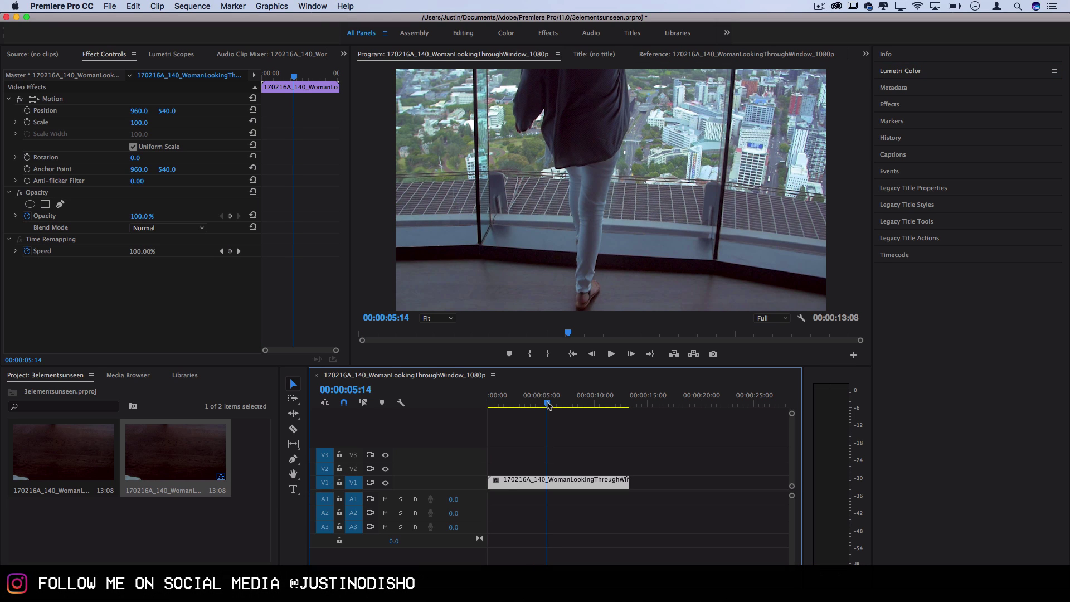
drag(549, 406, 571, 406)
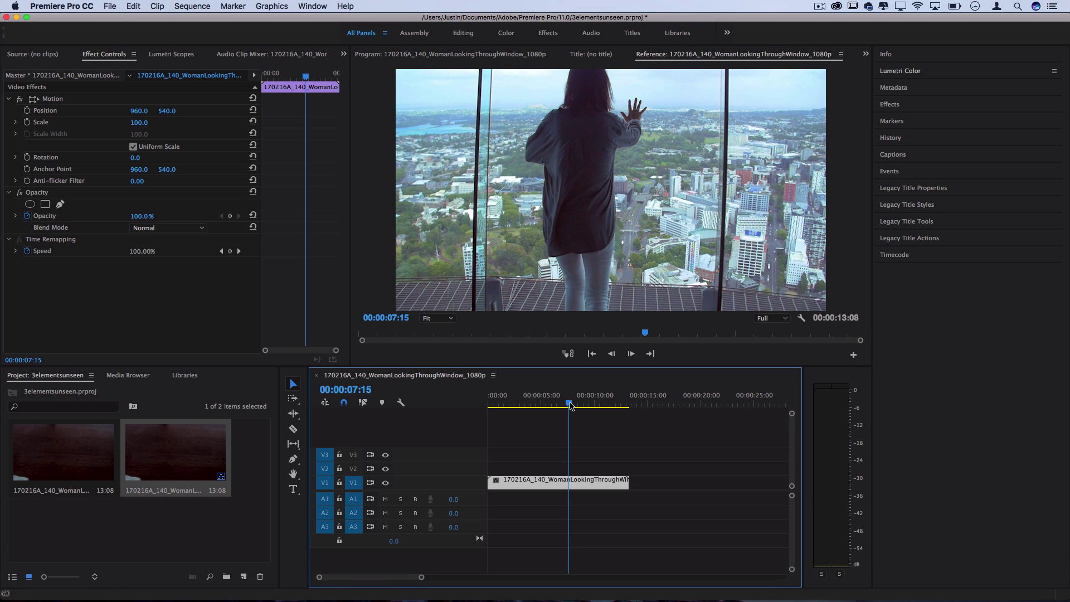
Create an adjustment layer, place it on V3, and extend it to the clip's end
click(54, 384)
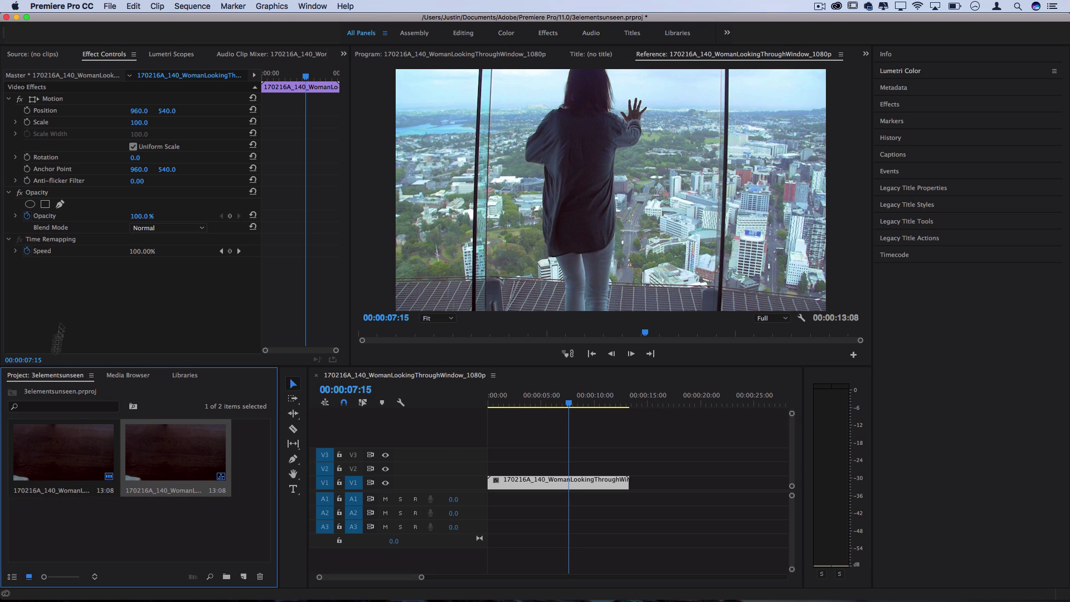
click(102, 10)
mouse_move(109, 20)
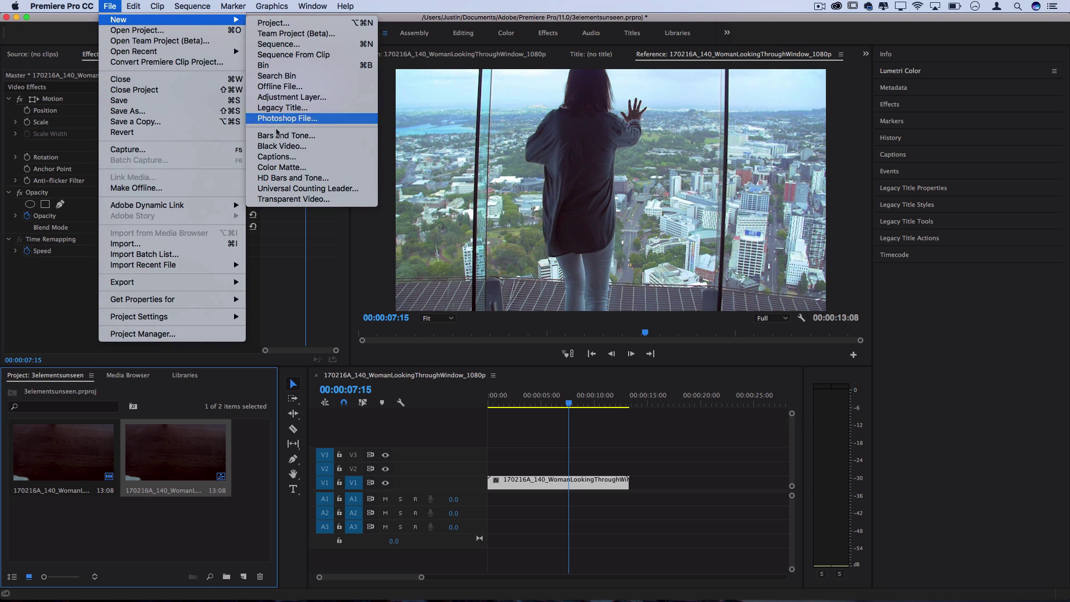
click(289, 98)
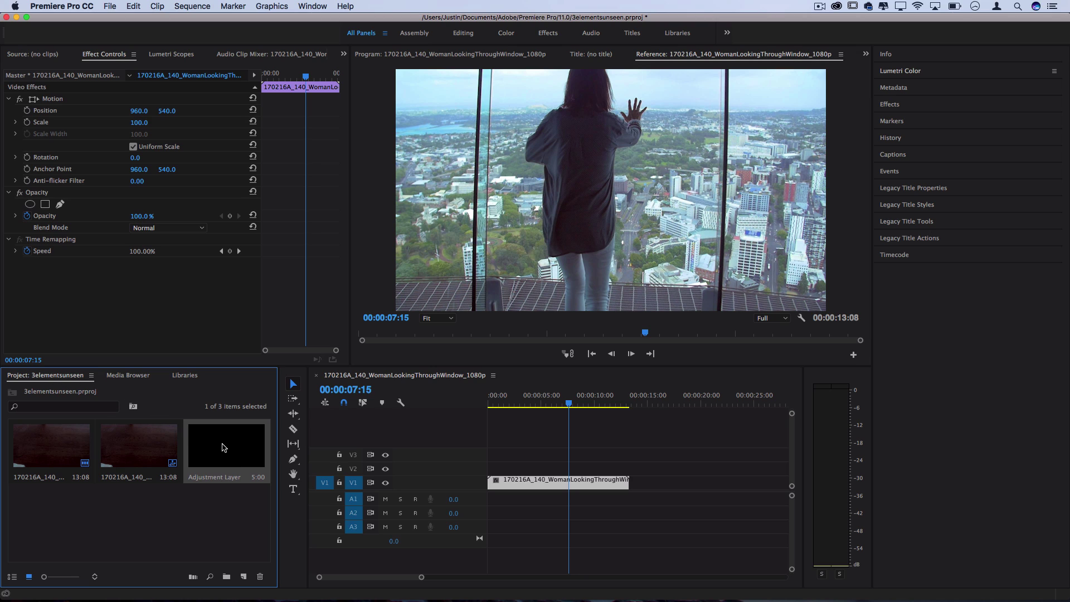
drag(223, 447, 629, 460)
click(612, 459)
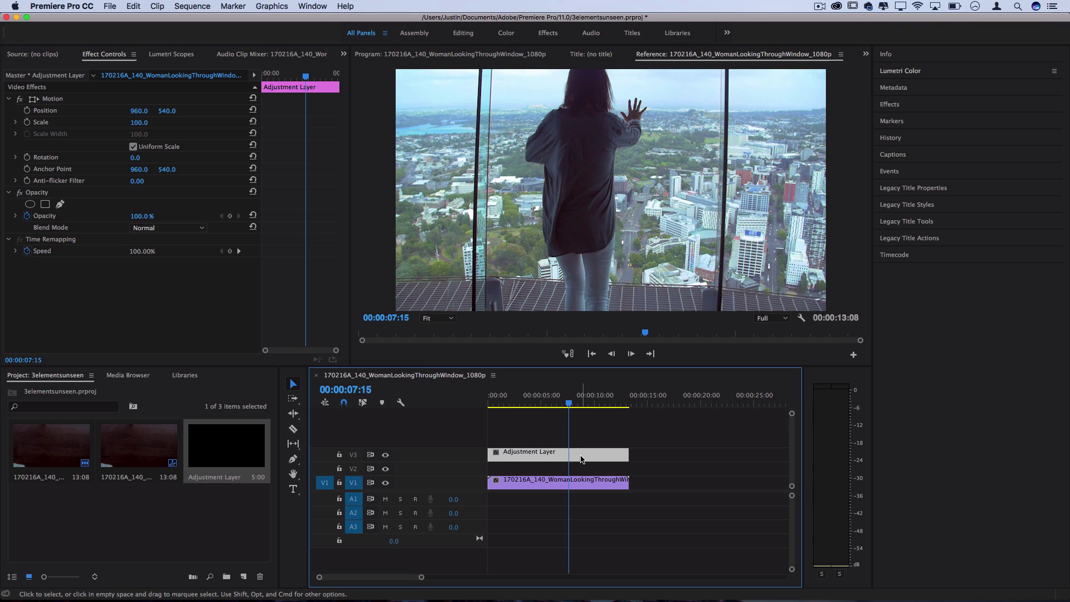
In Lumetri Basic Correction, set Saturation 0, Contrast 45.9, Exposure 0.3, then show Curves
click(914, 71)
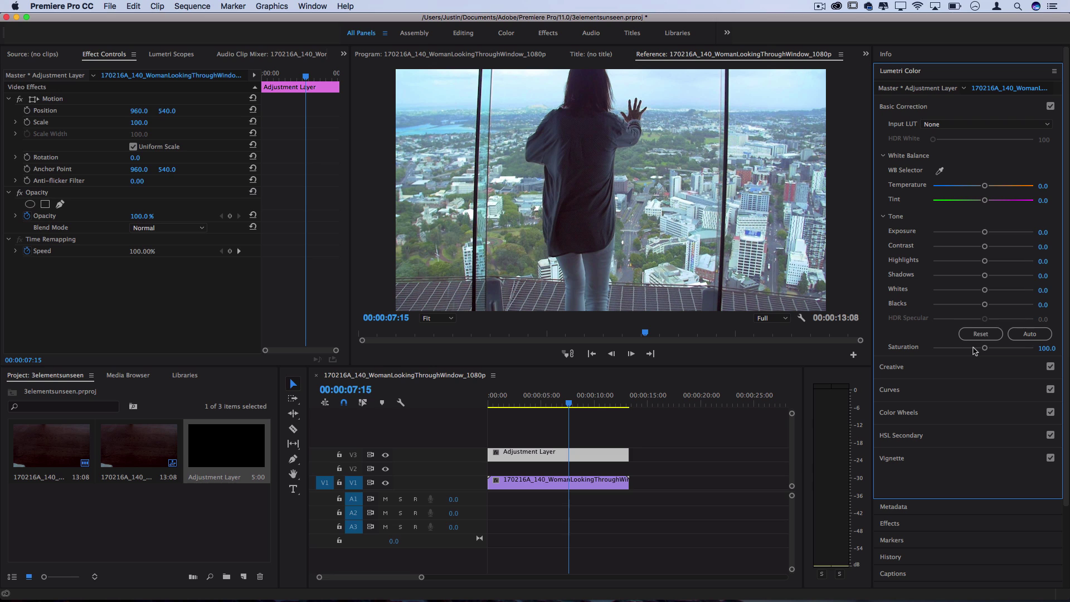
drag(984, 348, 846, 347)
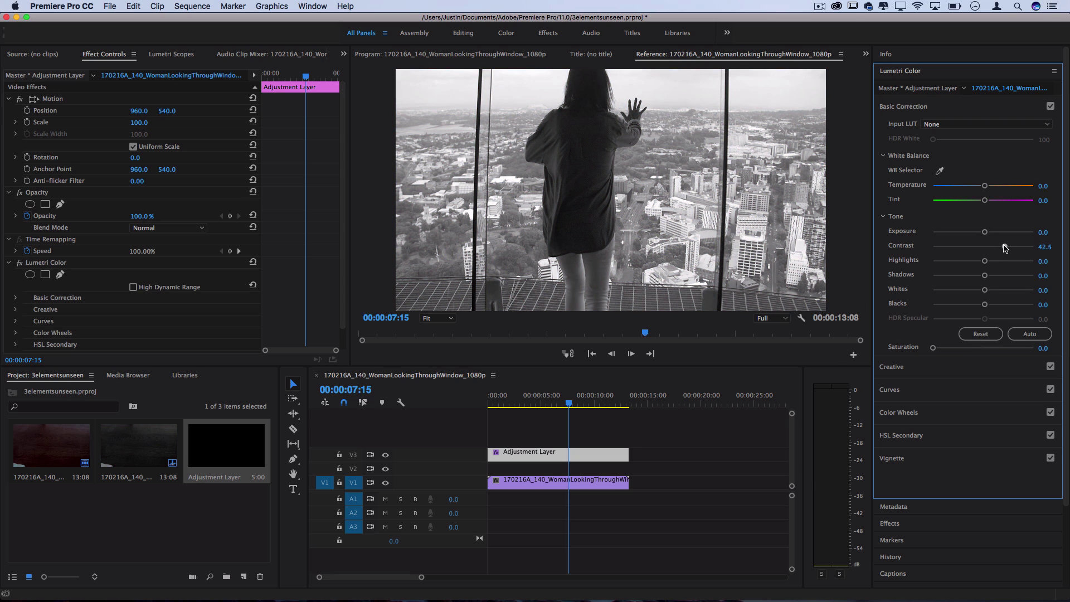
drag(996, 234, 989, 234)
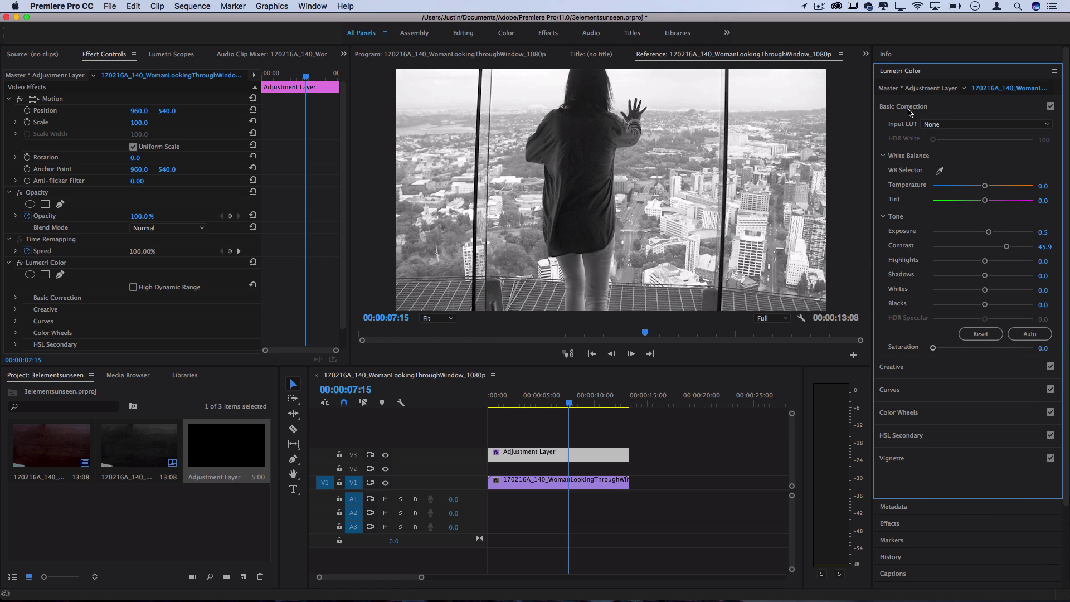
click(908, 106)
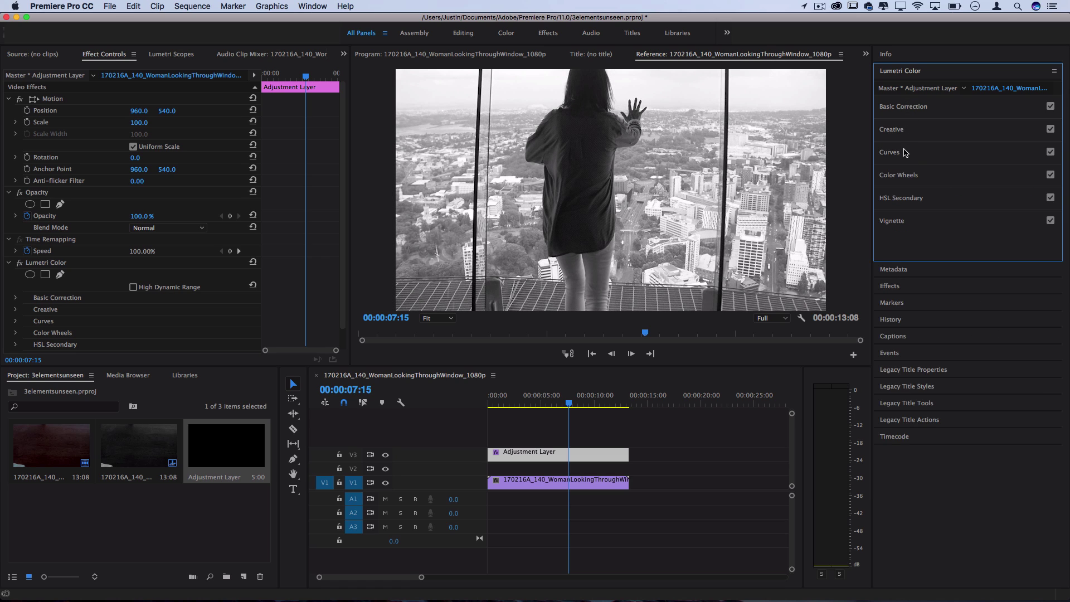
click(905, 153)
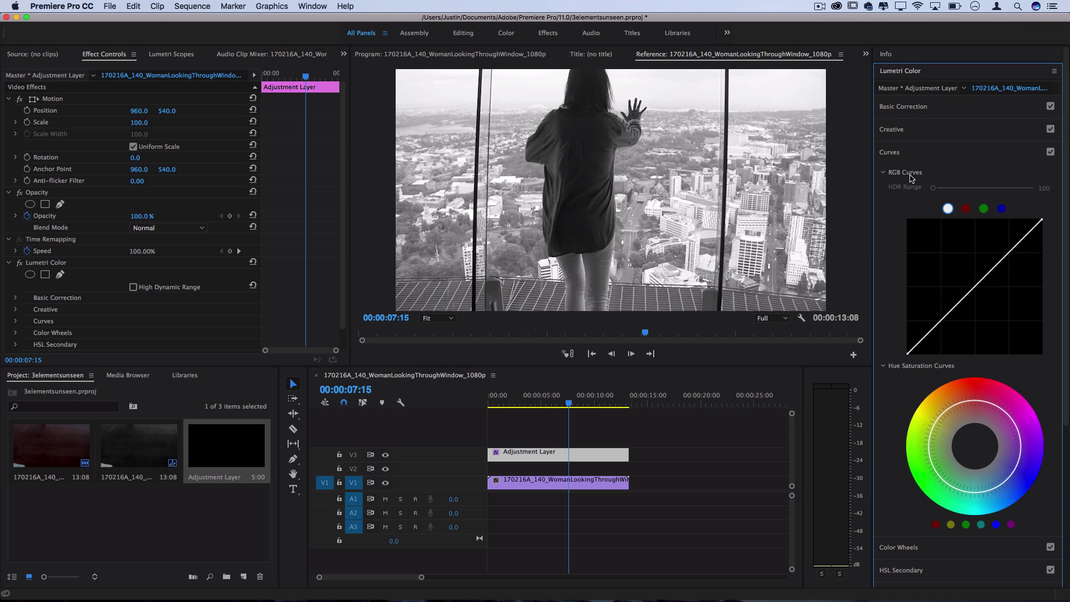
click(907, 153)
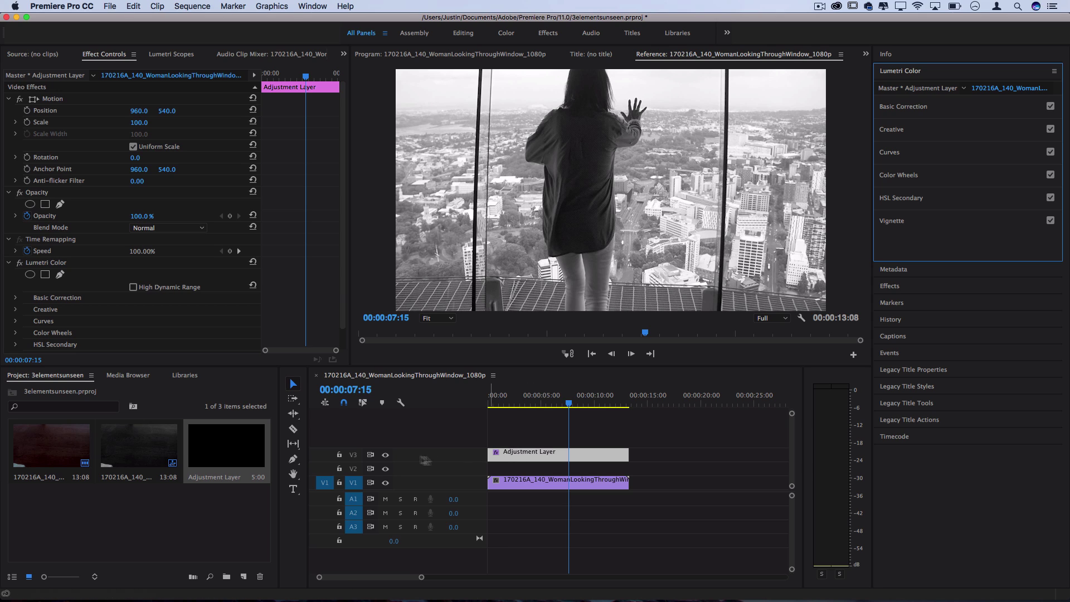
click(386, 455)
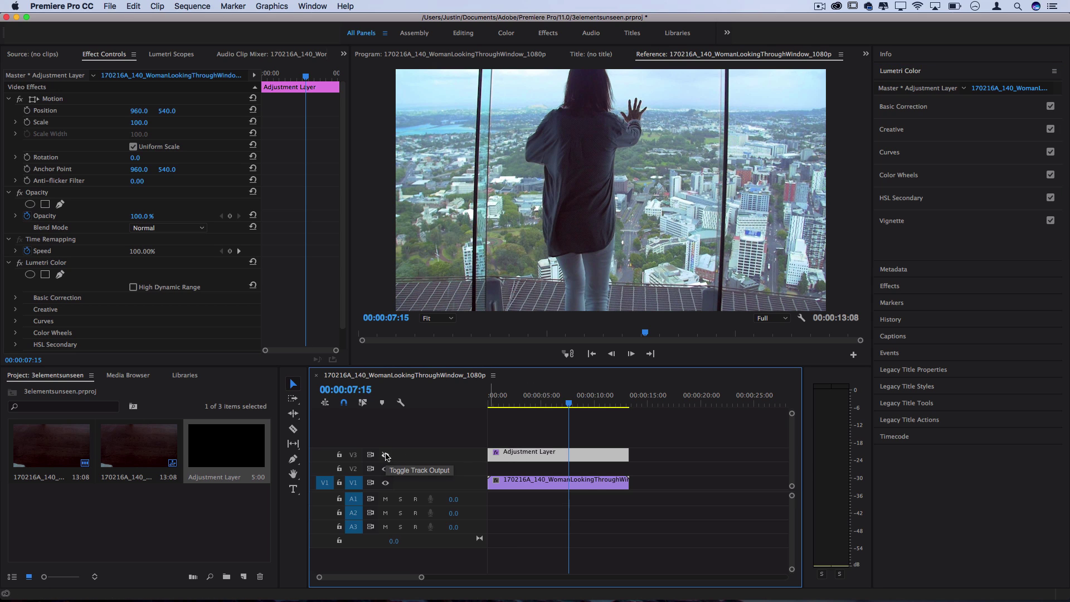
click(385, 456)
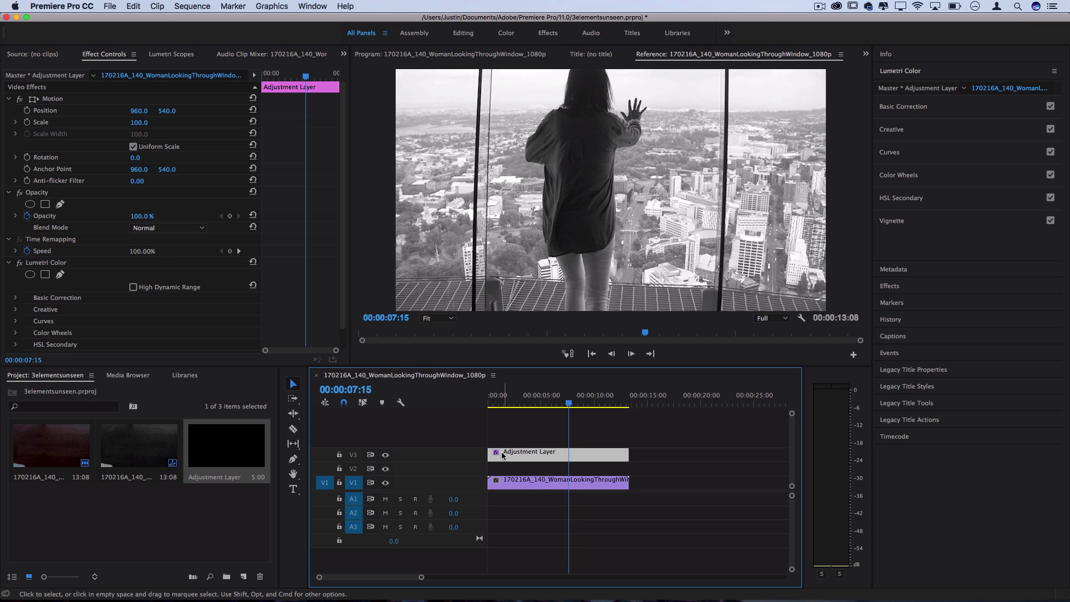
drag(489, 454, 555, 454)
right_click(555, 455)
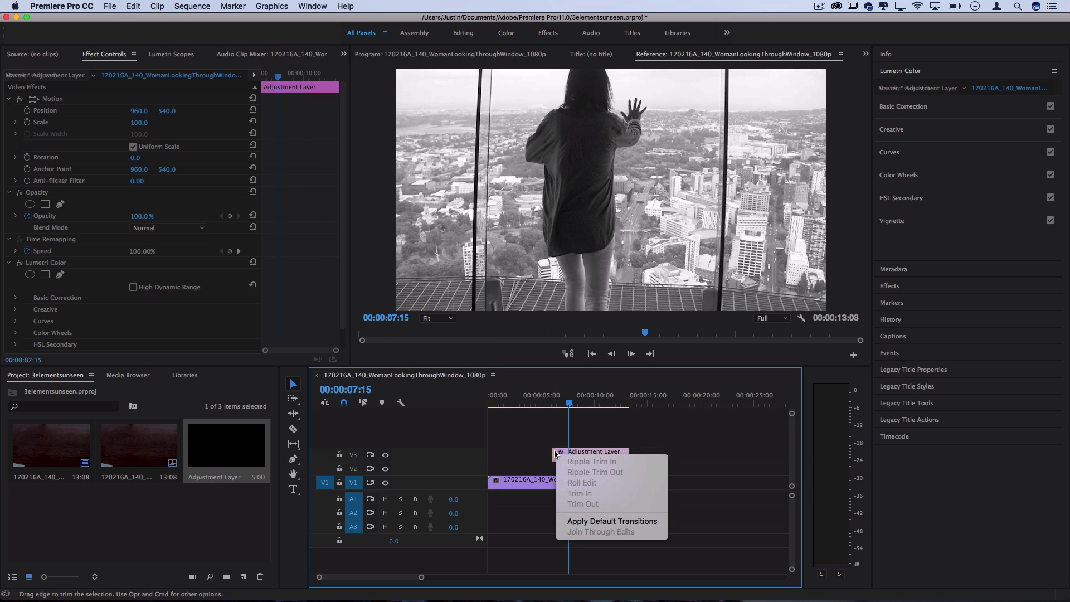
click(595, 522)
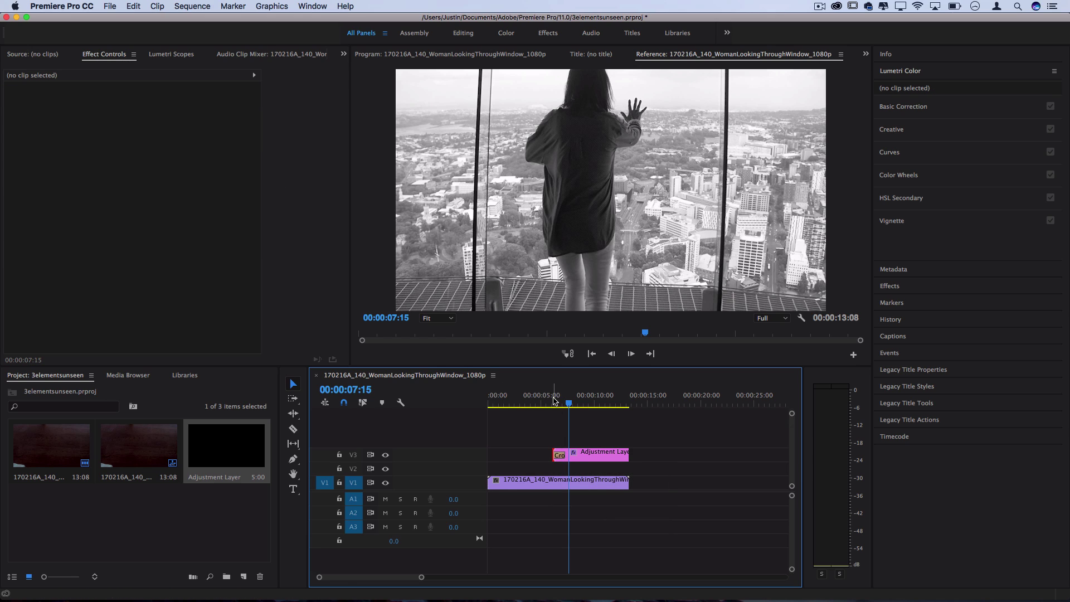
click(553, 400)
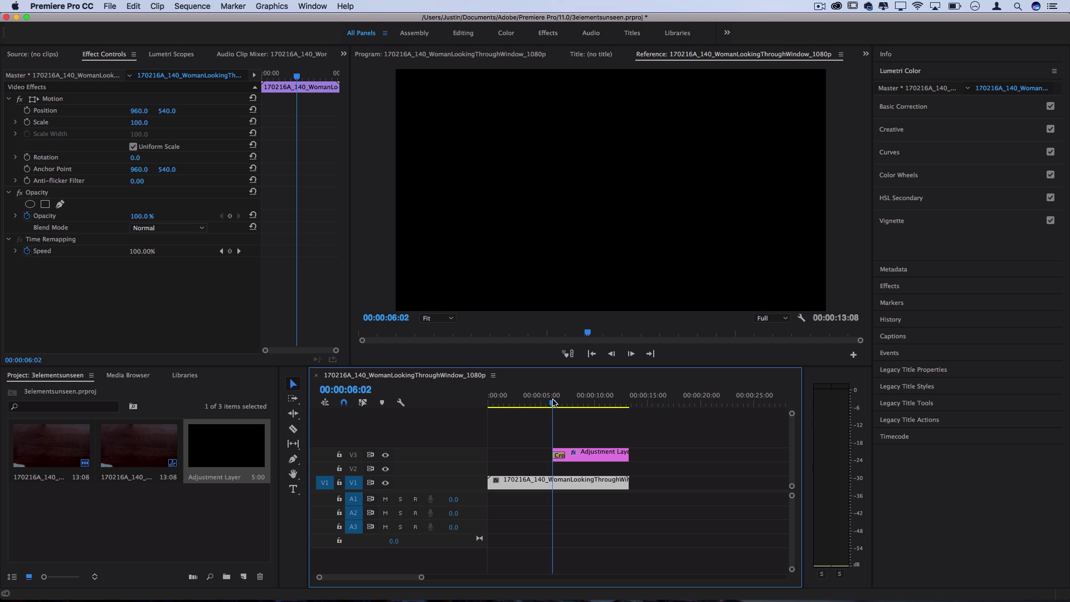
drag(555, 402, 571, 407)
drag(558, 456, 510, 457)
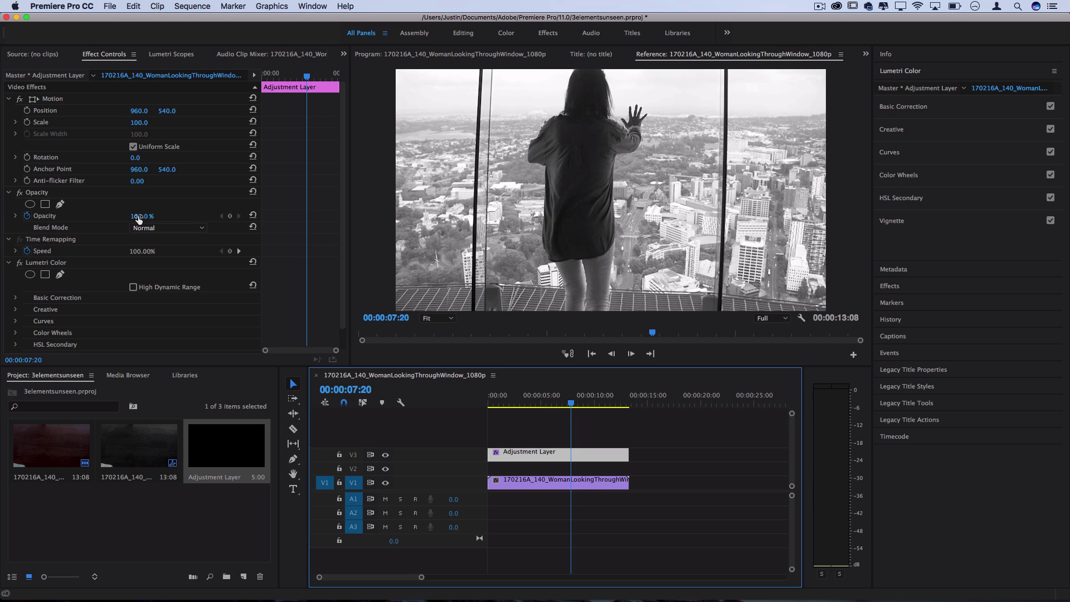
Add a 0% Opacity keyframe on the adjustment layer at 00:00:05:18
click(287, 75)
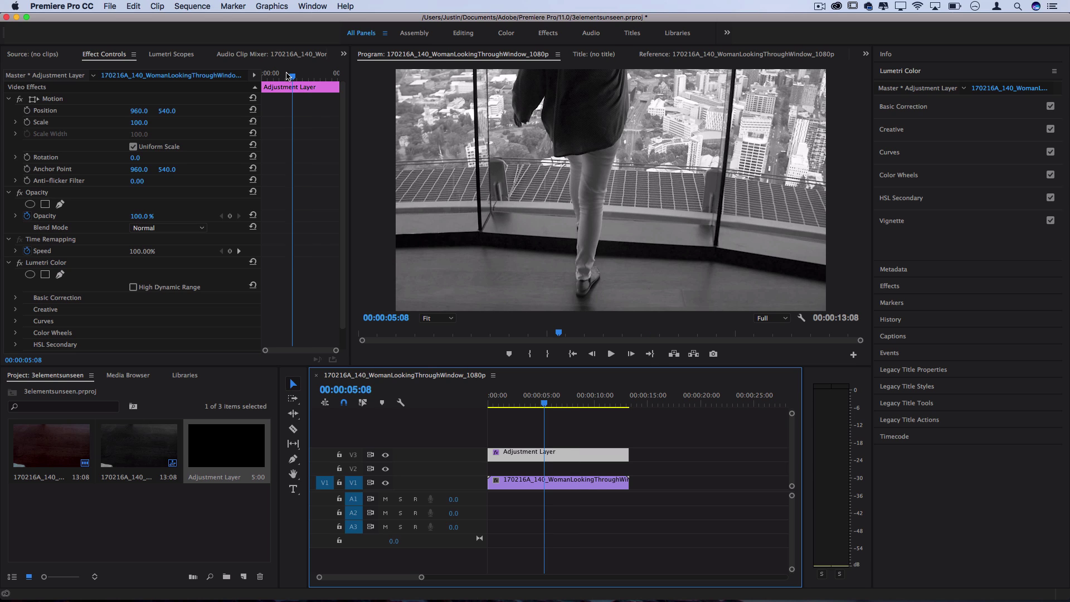
drag(288, 75, 263, 78)
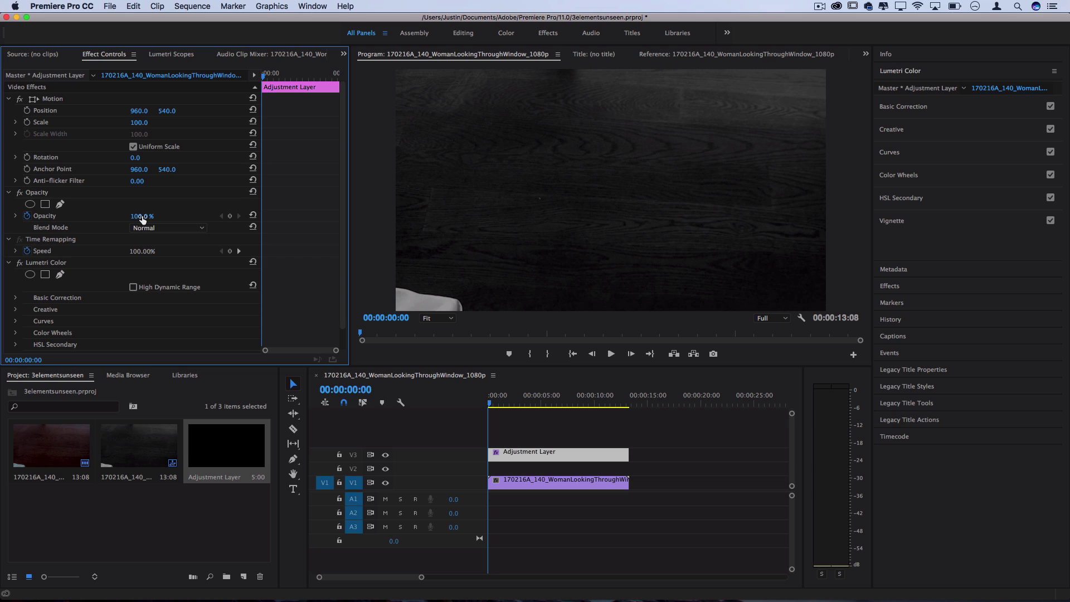
drag(141, 216, 145, 216)
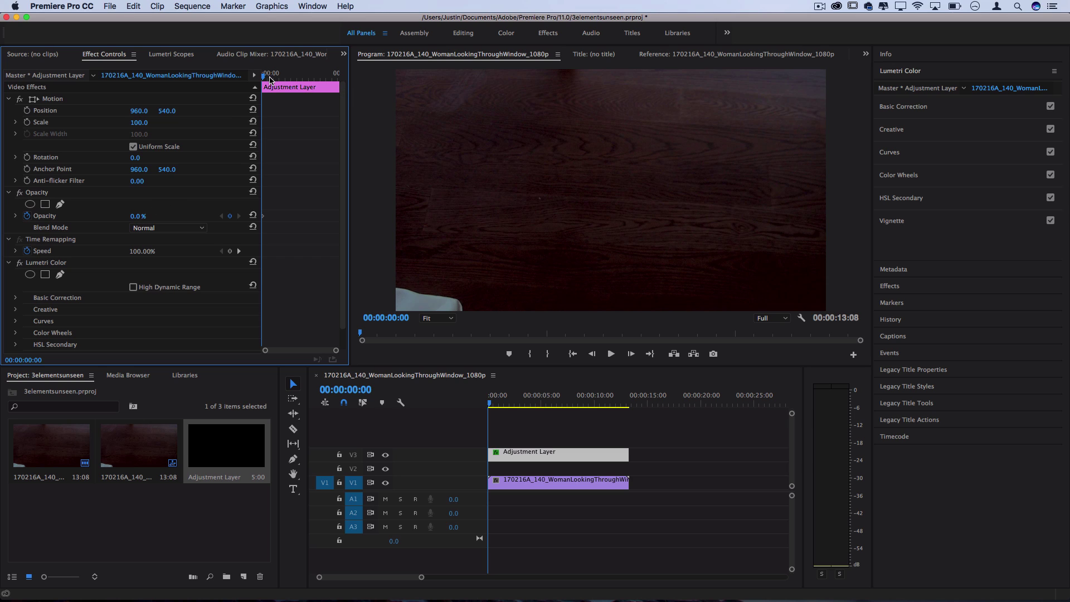
drag(270, 79, 296, 84)
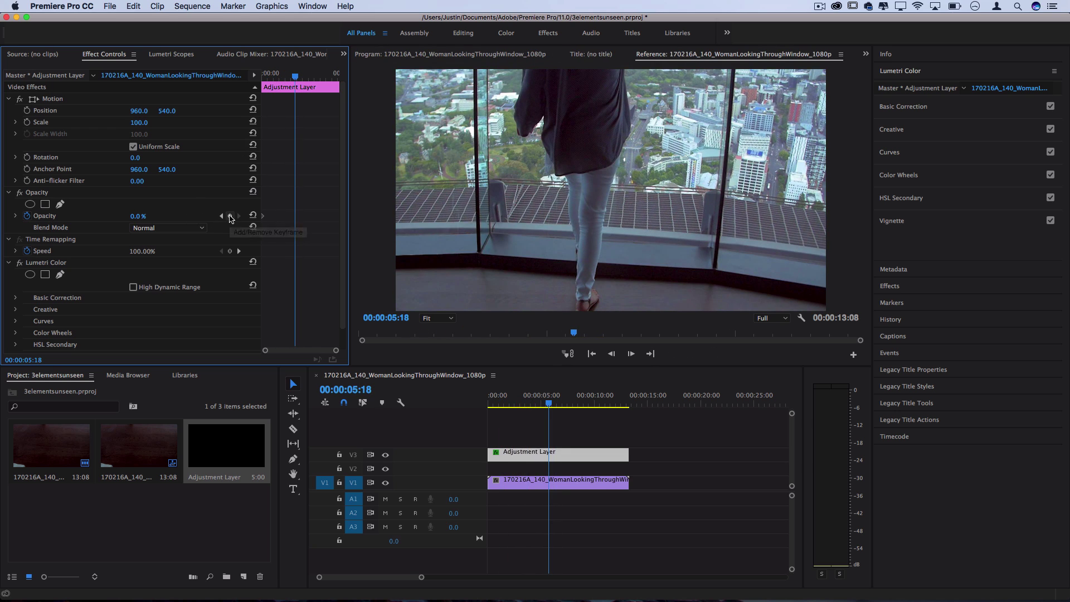
click(230, 217)
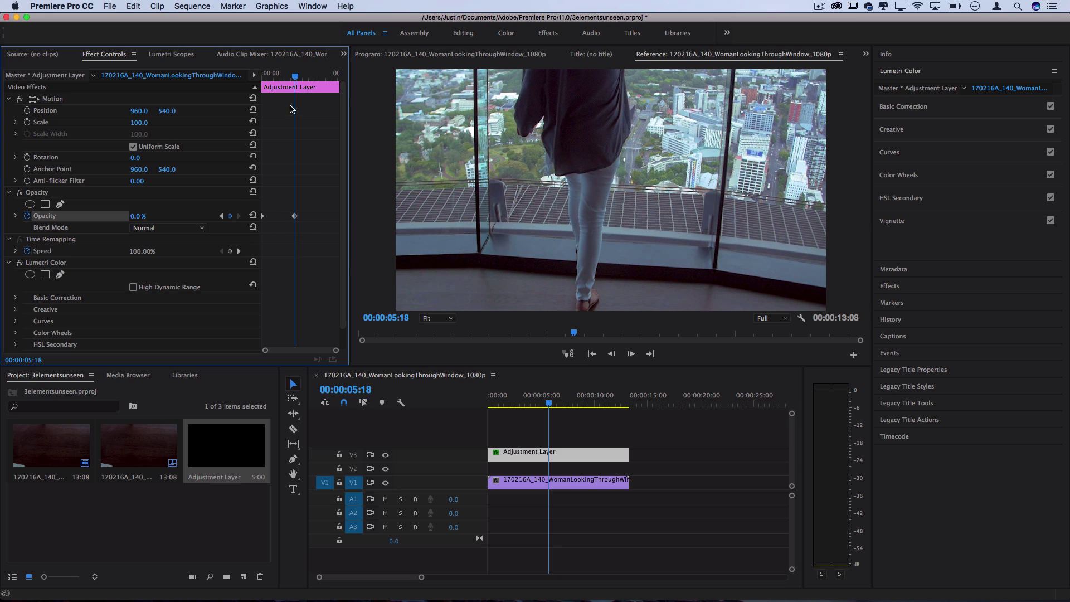
click(294, 77)
drag(293, 76, 321, 76)
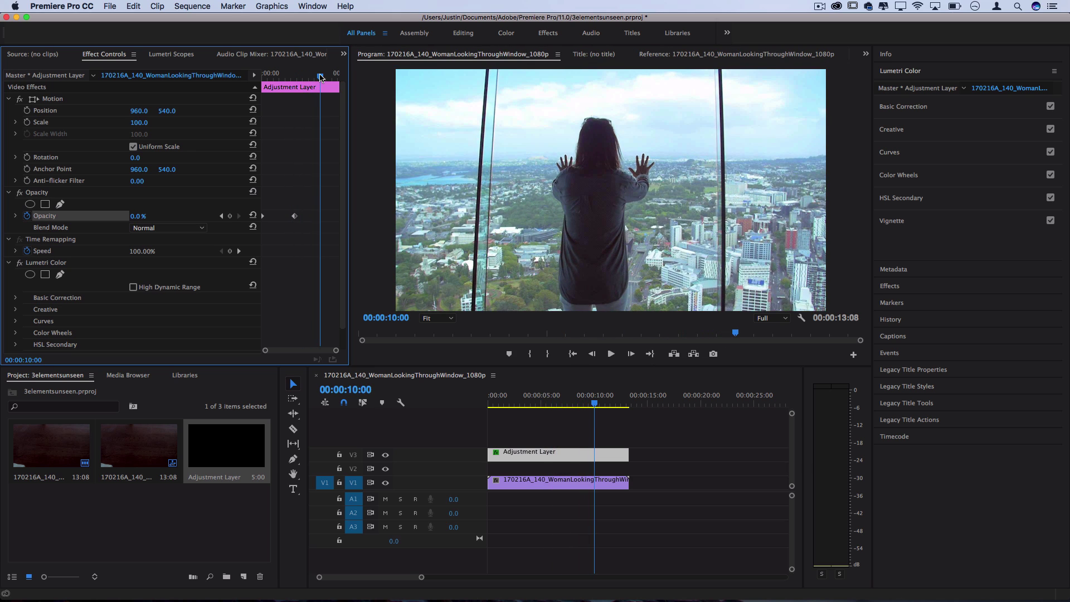
Keyframe the adjustment layer's Opacity at 100% around eight seconds
drag(136, 216, 184, 216)
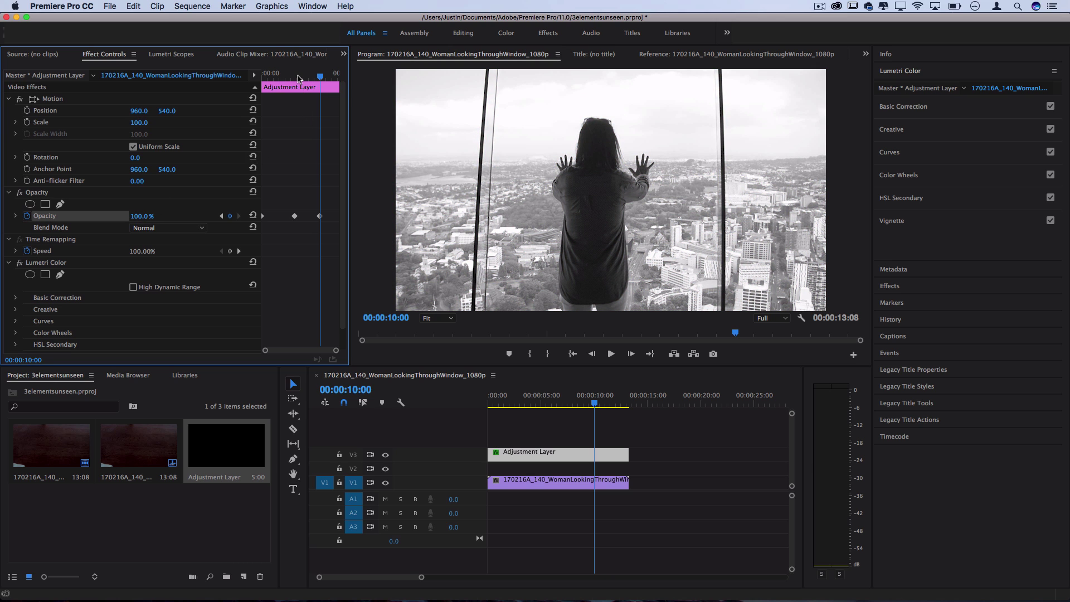
mouse_move(298, 78)
mouse_down()
mouse_move(327, 84)
mouse_move(310, 78)
mouse_up()
drag(320, 216, 309, 223)
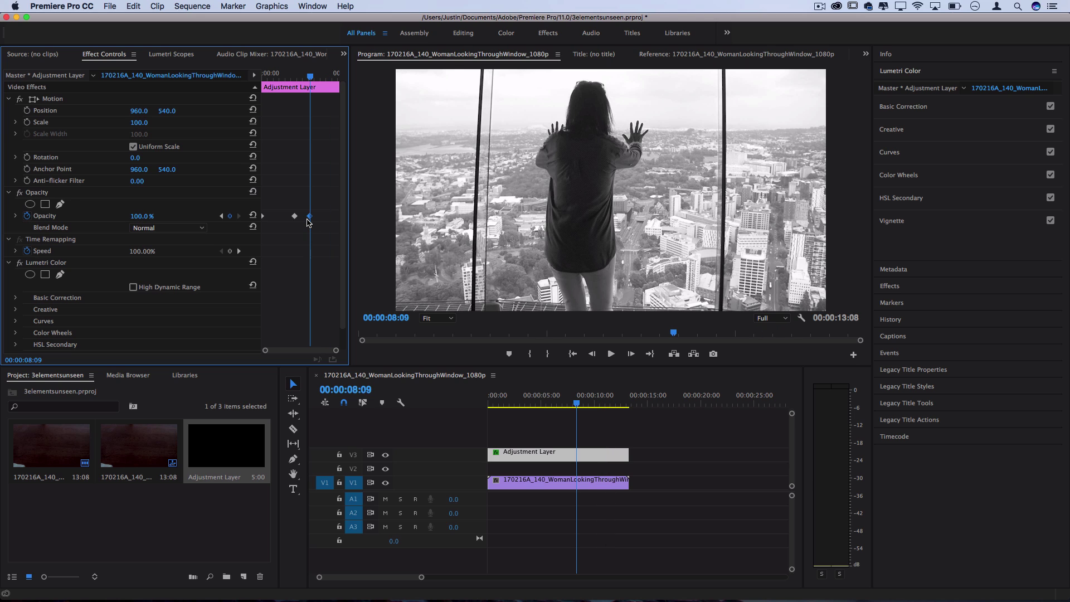
Hold 100% Opacity at twelve seconds and drop it to 0% at 00:00:13:03
drag(310, 78, 331, 79)
click(229, 215)
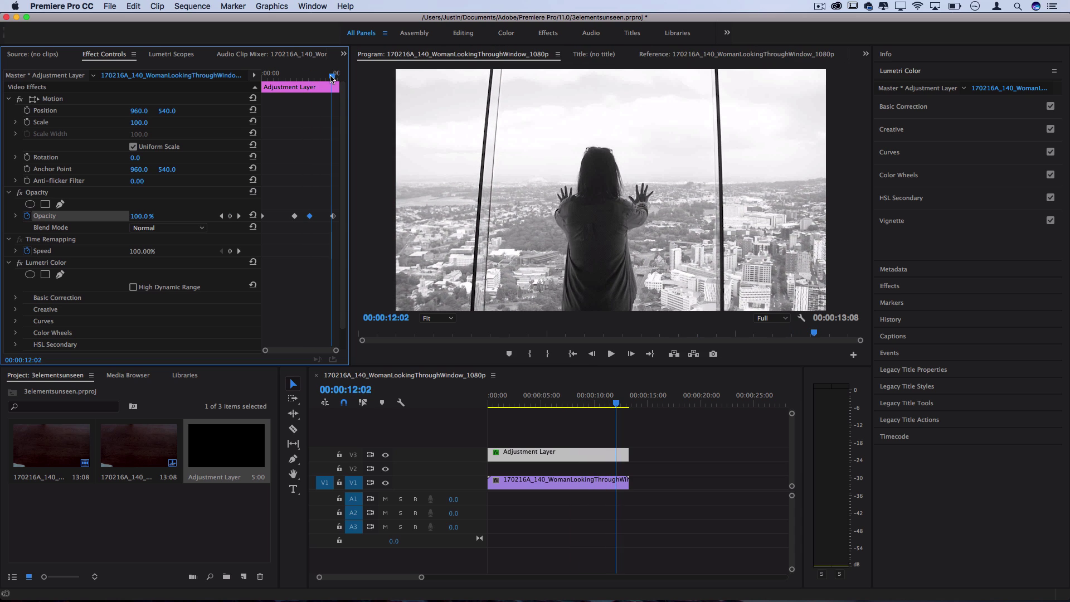
drag(331, 78, 337, 78)
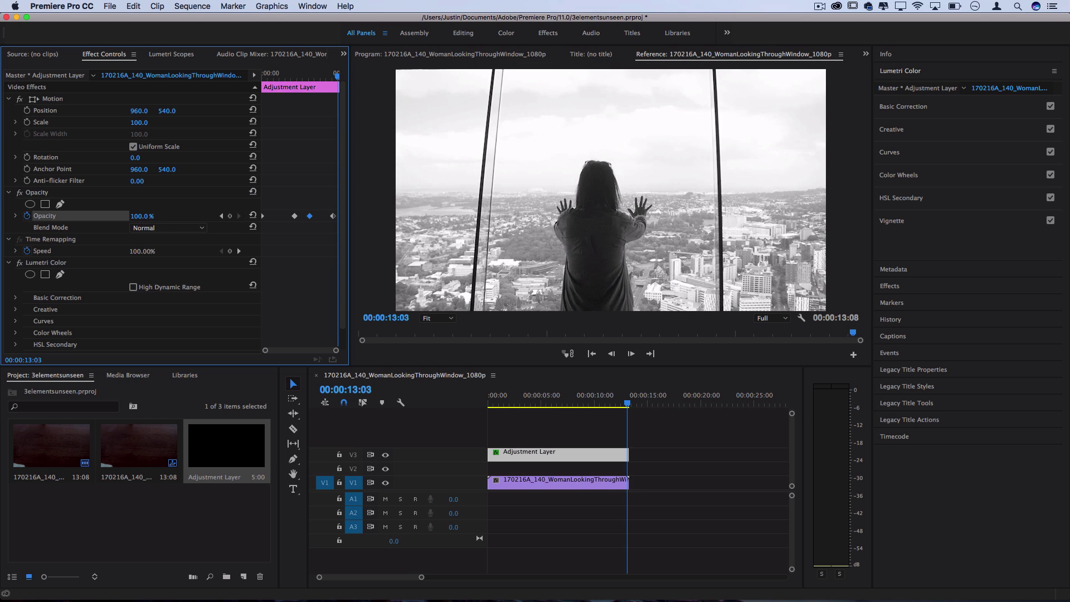
drag(139, 216, 84, 216)
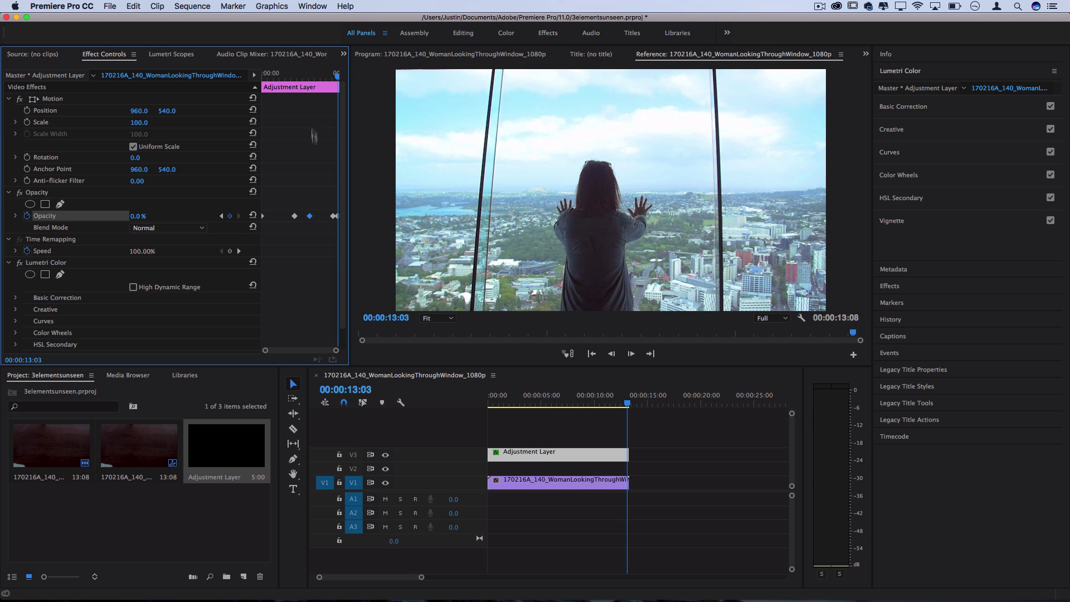
Play back the colour-to-black-and-white fade and park on the adjustment layer at 00:00:07:02
click(294, 76)
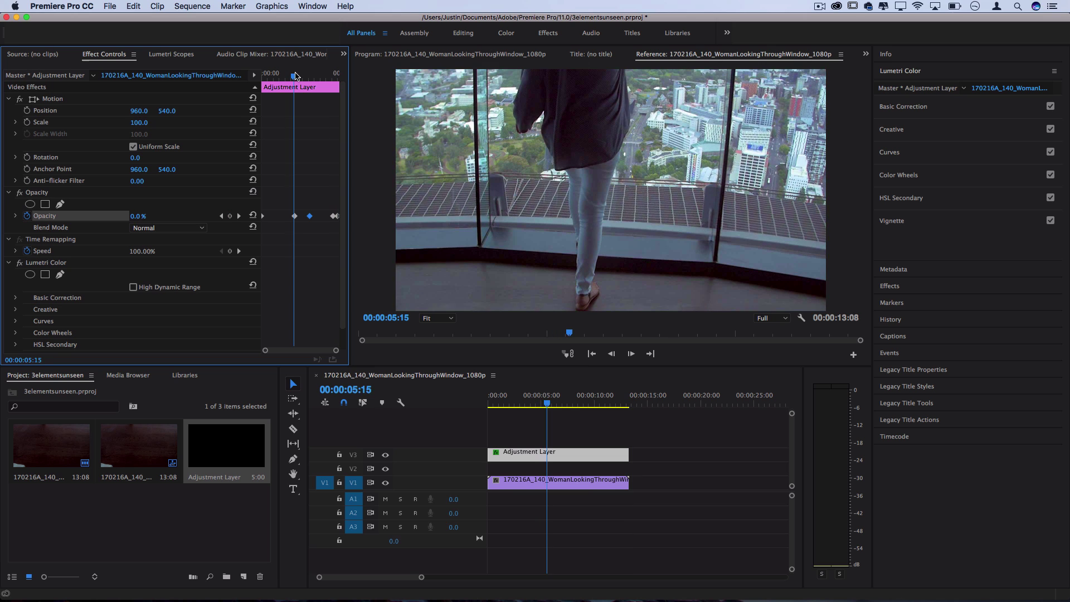
drag(296, 75, 348, 79)
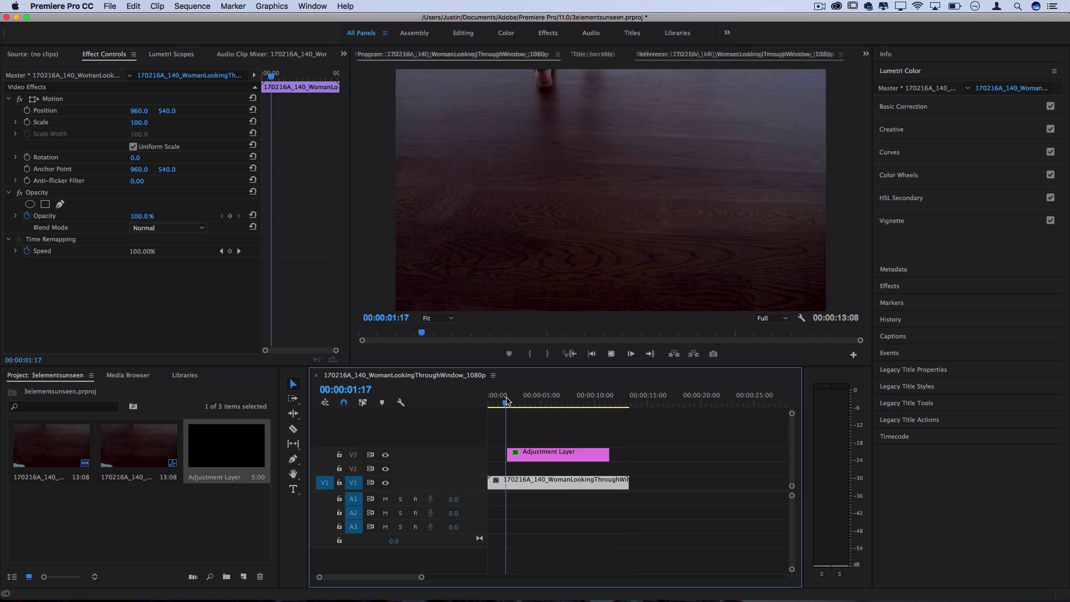
key(space)
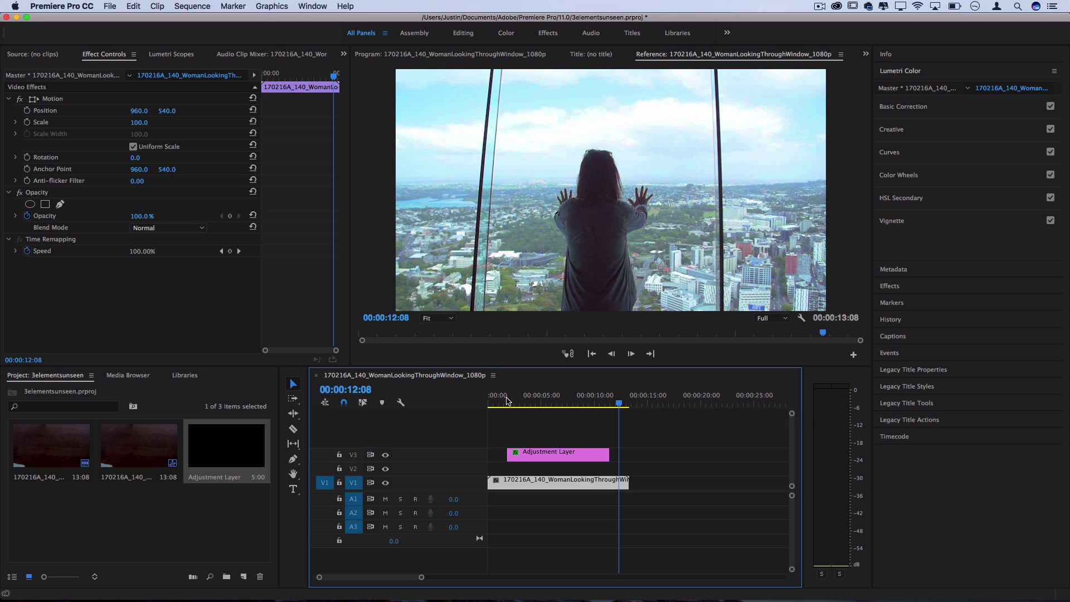
click(558, 456)
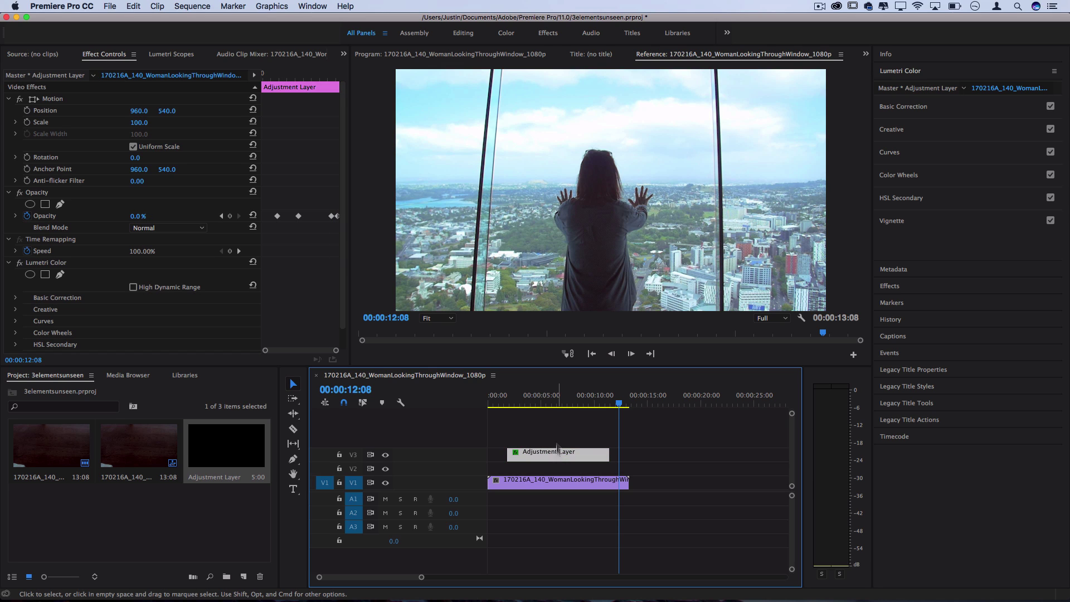
click(563, 404)
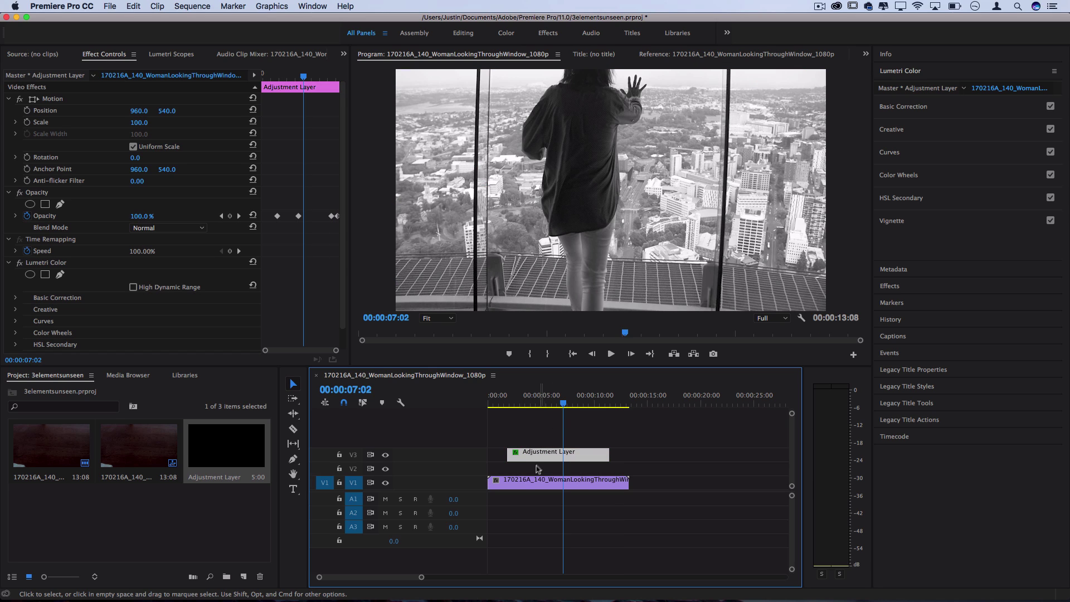
Duplicate the clip onto V2, set its Saturation to 0, and hide track V3
drag(537, 480, 539, 468)
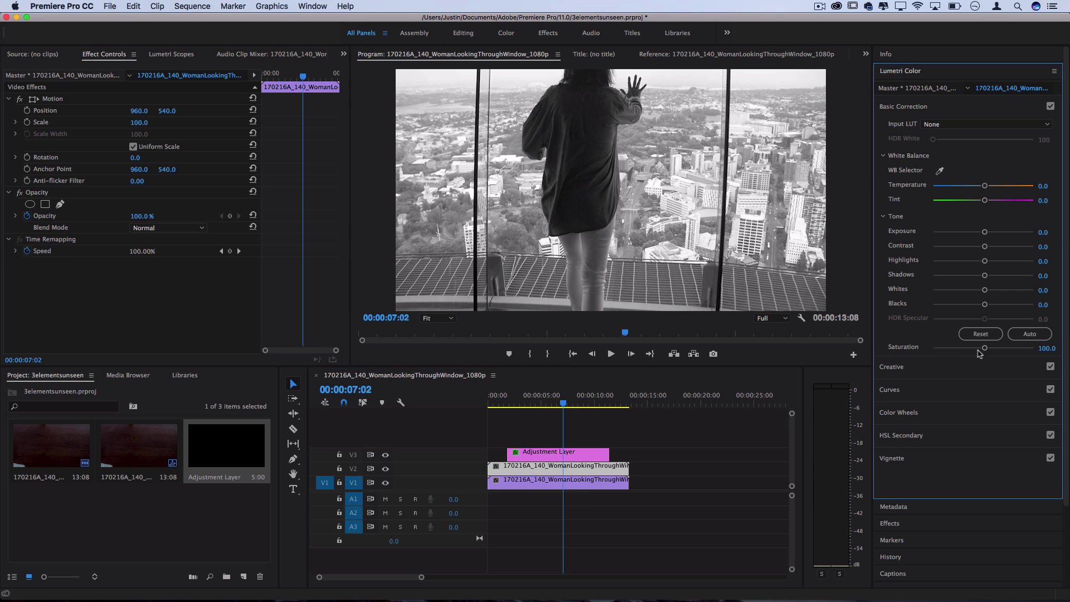
drag(985, 351, 887, 355)
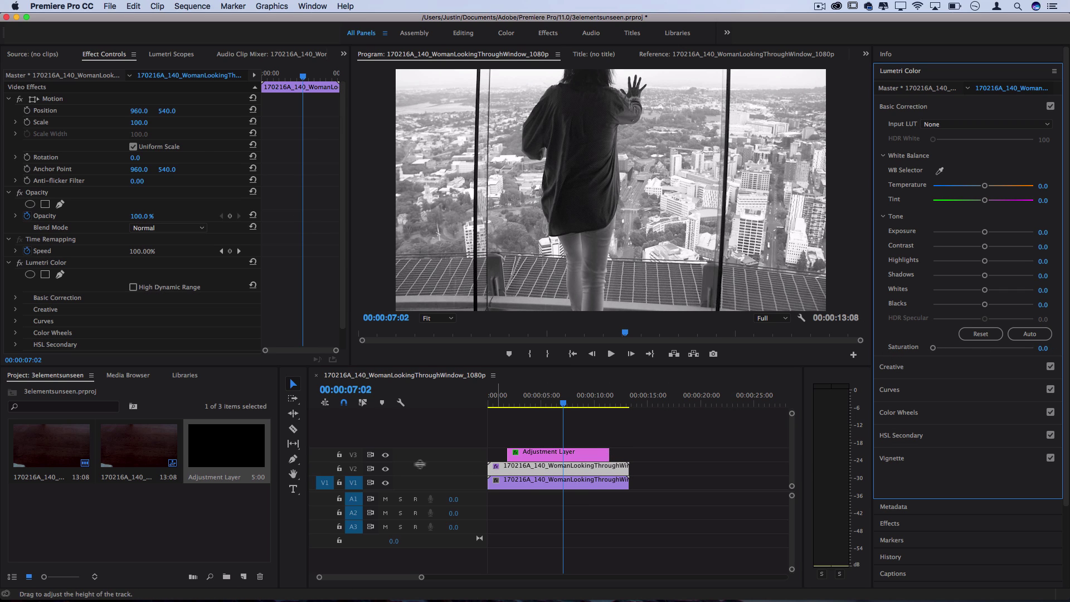
click(385, 455)
Trim the V2 copy to about 5–8 seconds with default cross dissolves, then play it
drag(490, 466, 539, 467)
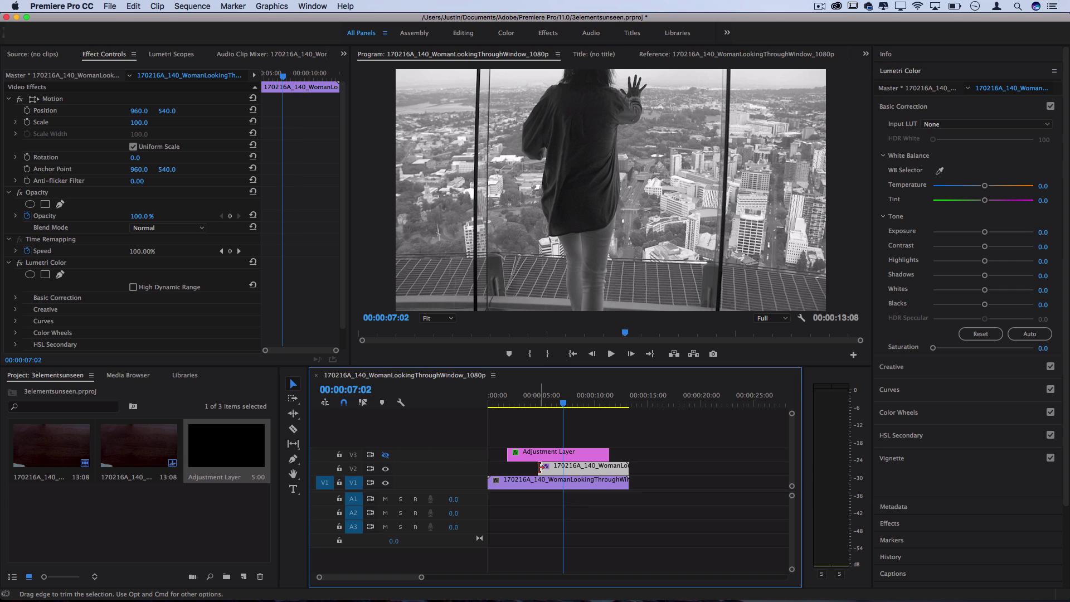
right_click(540, 468)
click(592, 537)
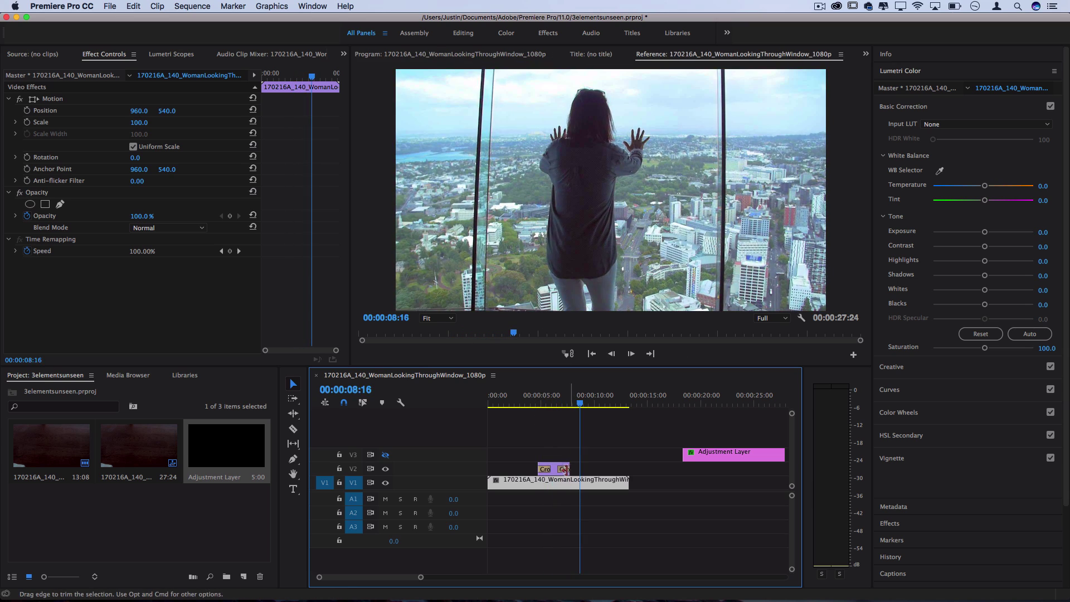
drag(564, 468, 573, 469)
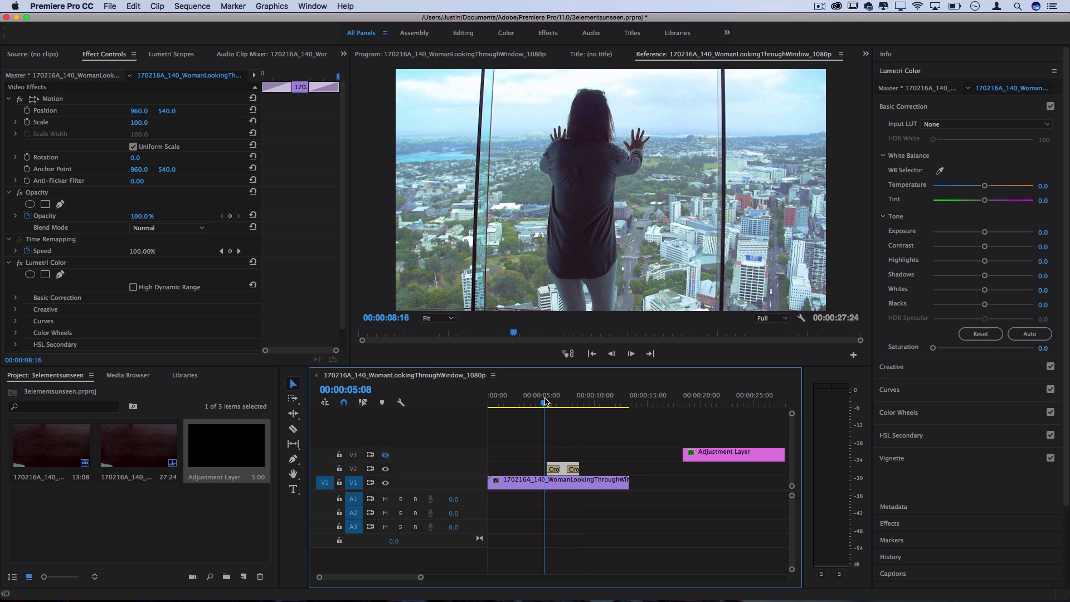
key(space)
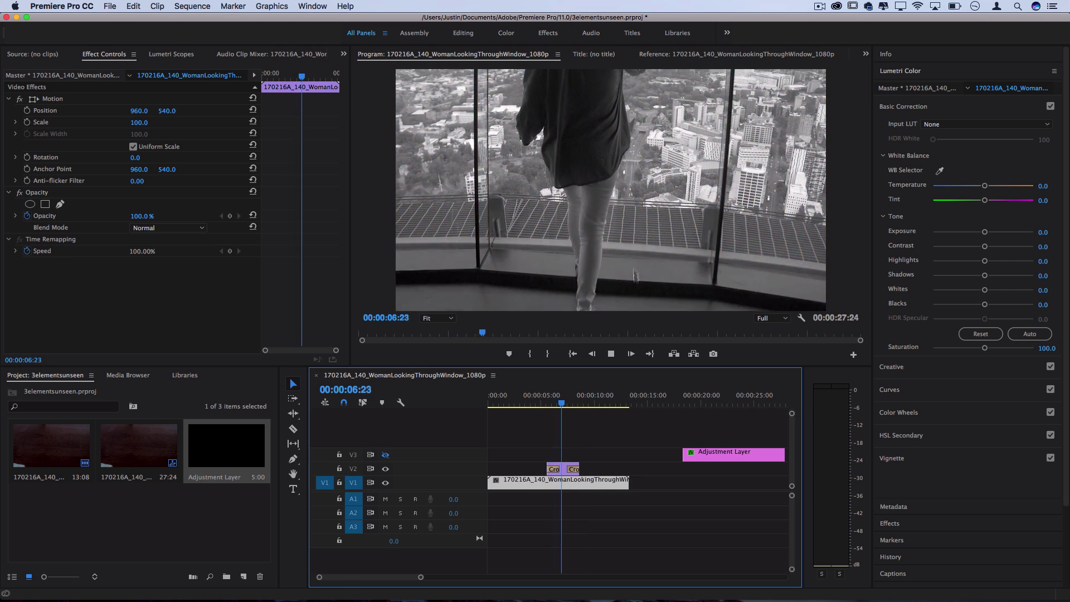